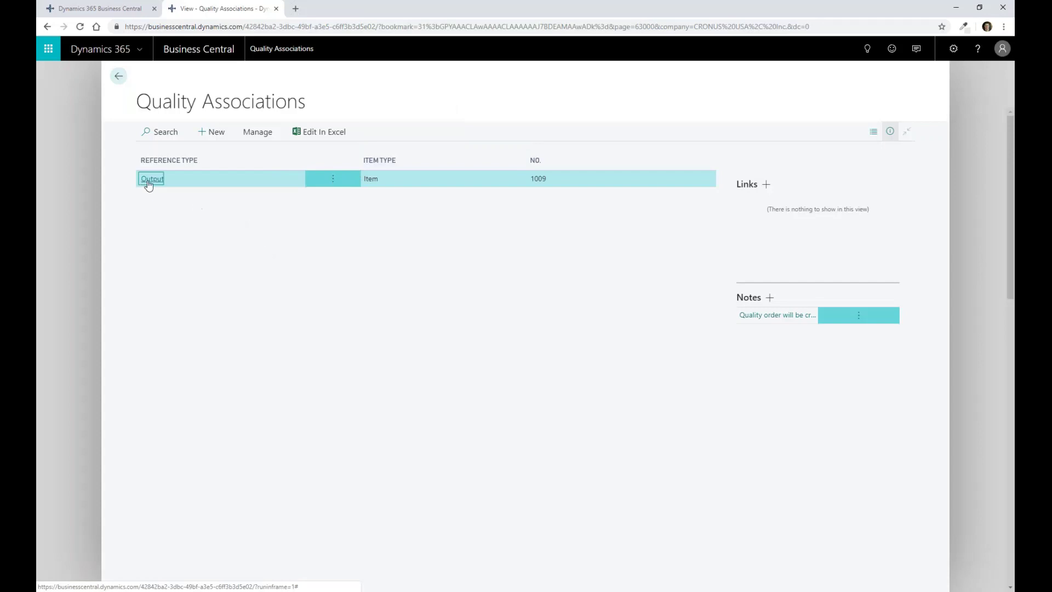
Open the Output quality association for item 1009 and examine its Reference Type and Item Type options, item number and location code
click(153, 179)
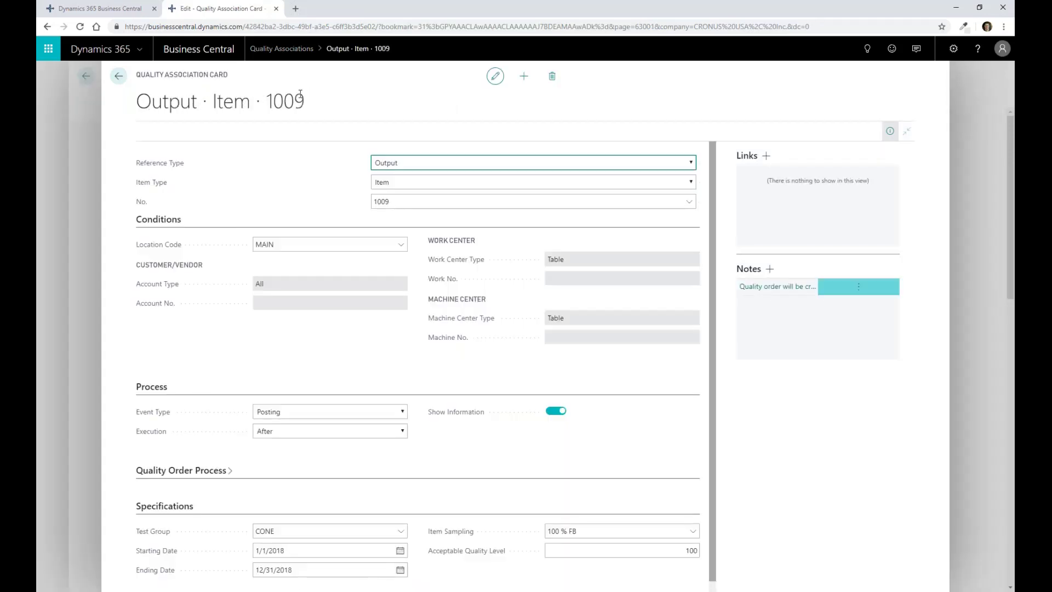
click(459, 168)
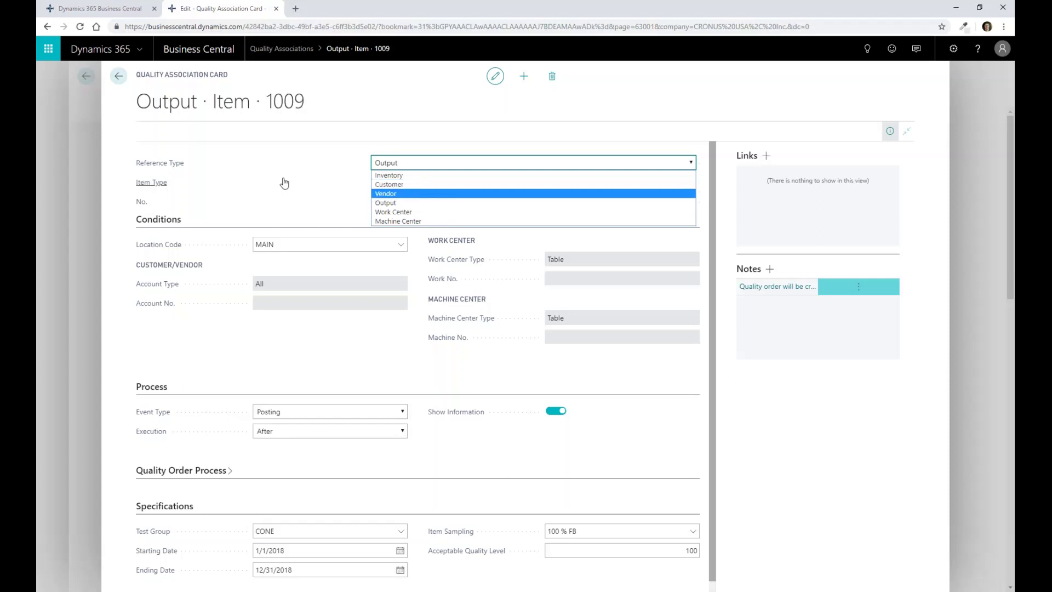
click(389, 117)
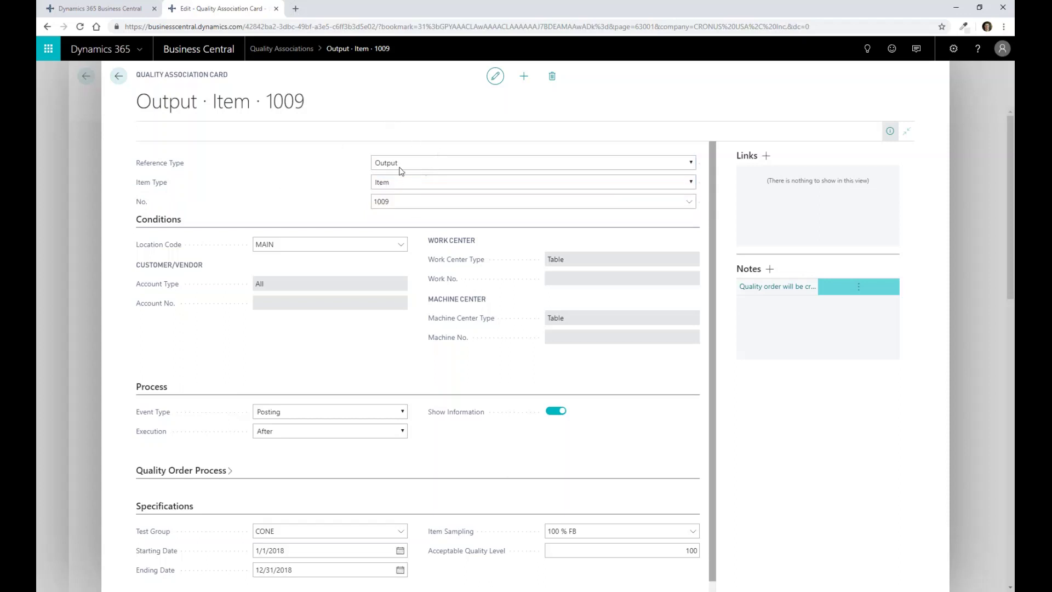
click(412, 184)
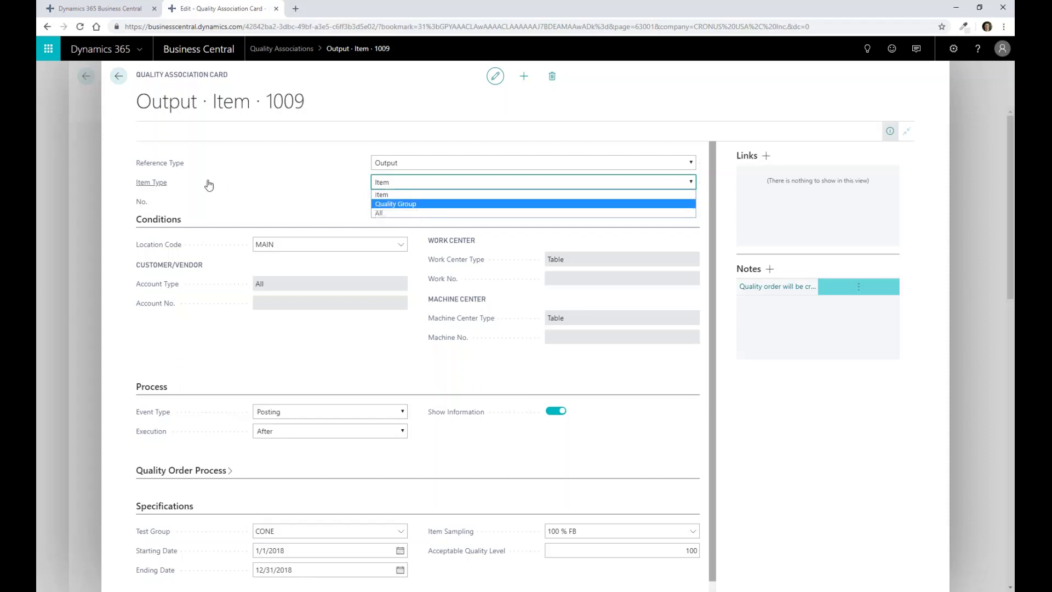
click(127, 173)
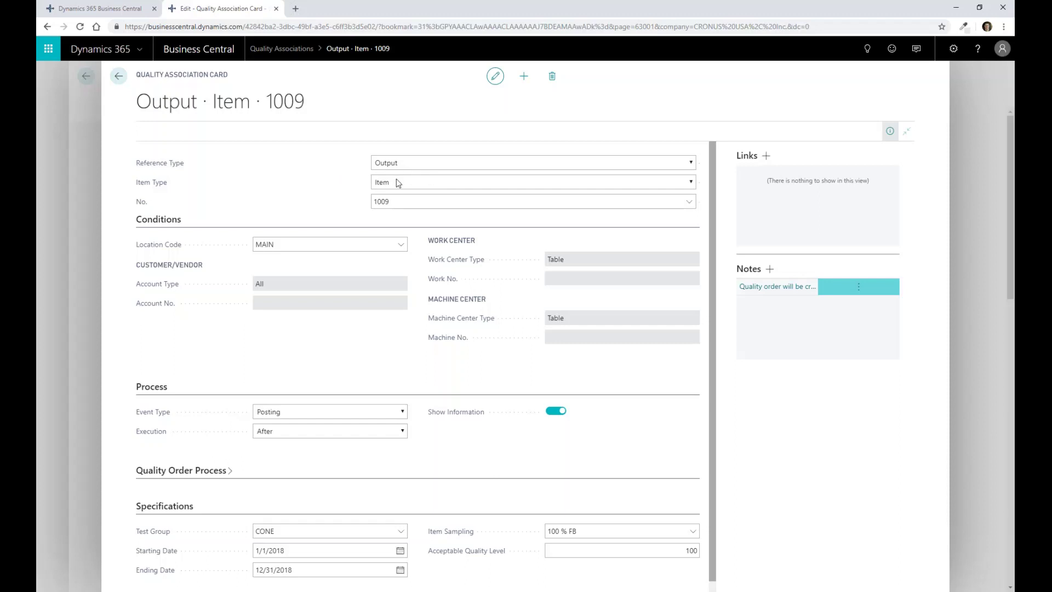
click(396, 204)
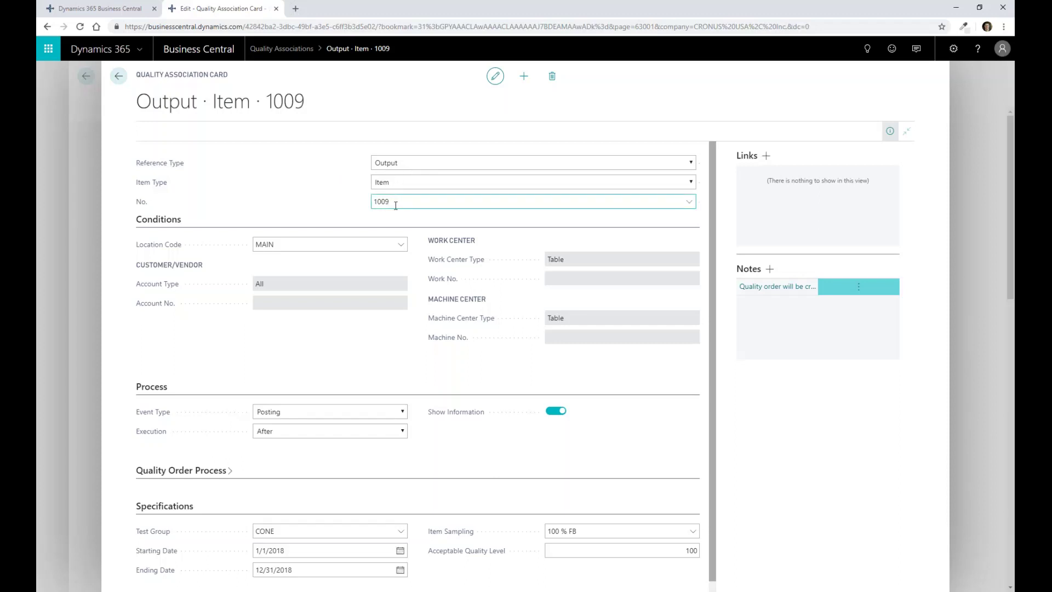
click(285, 245)
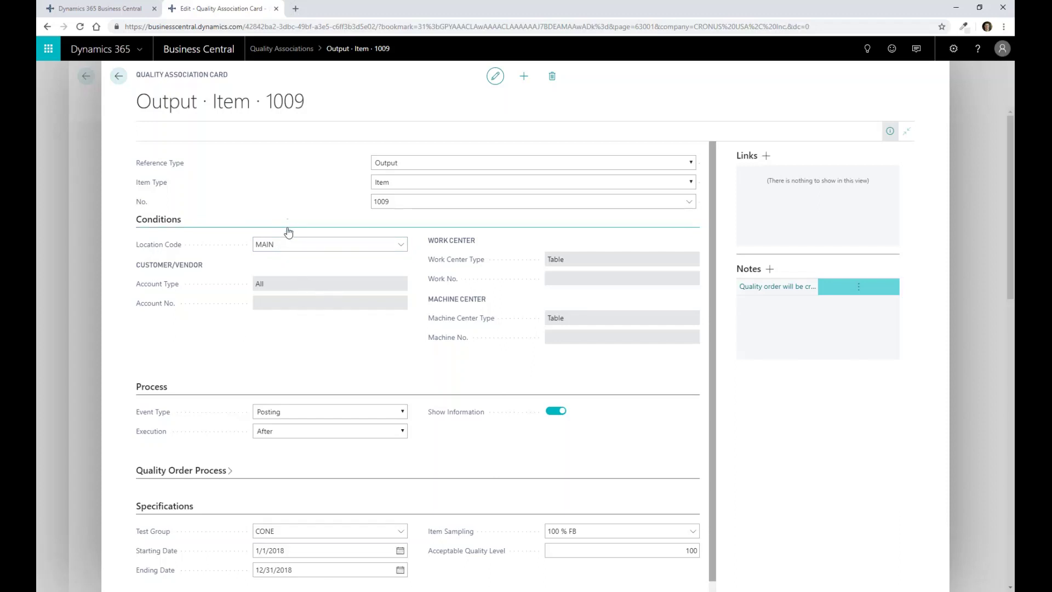
scroll(287, 232, down, 1)
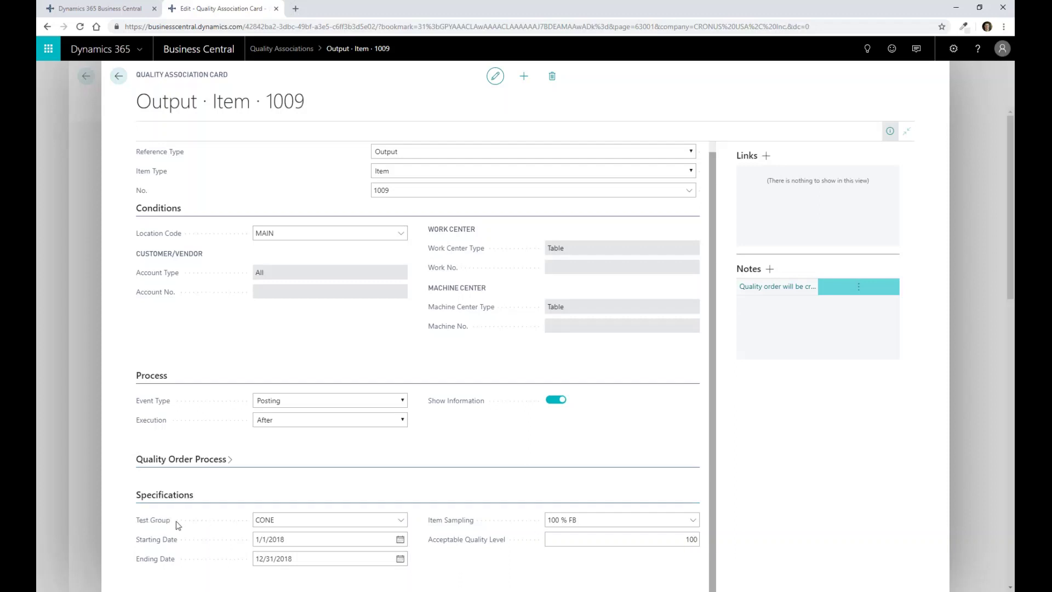
View the CONE test group from the full test group list, then return to the quality association card
click(401, 520)
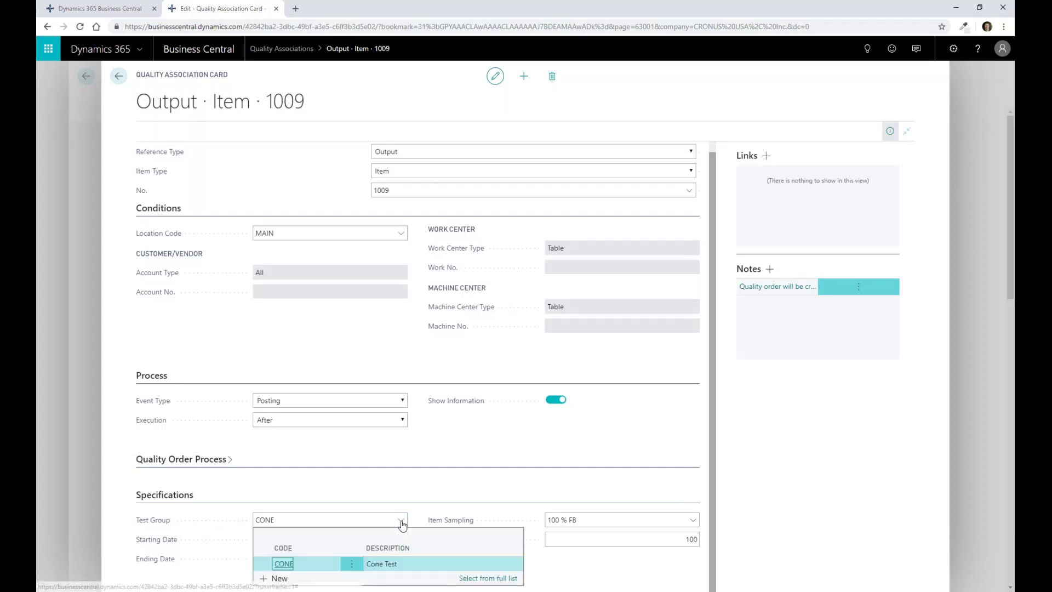
click(473, 582)
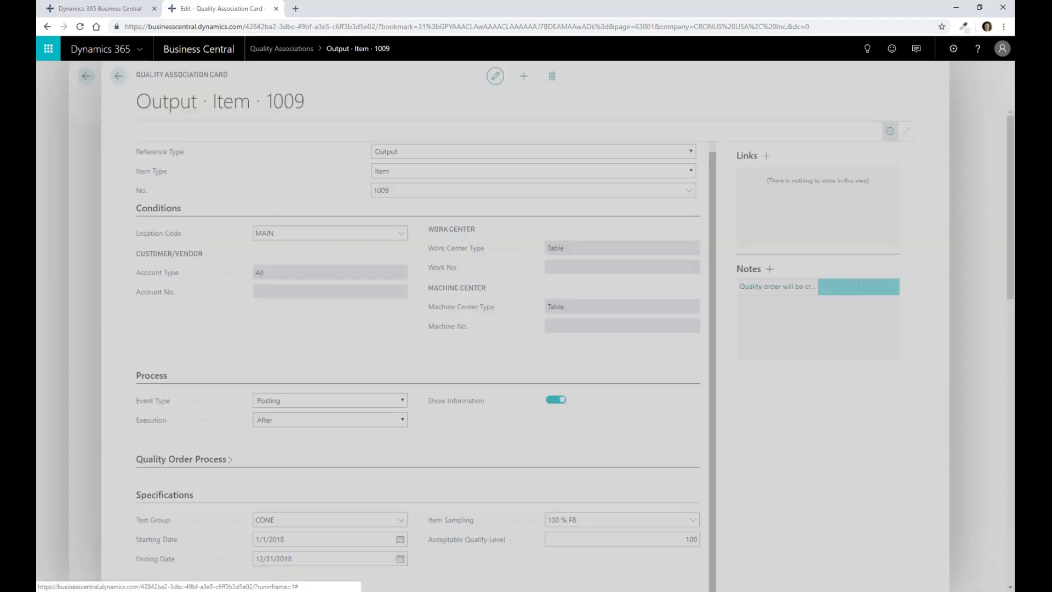
click(408, 78)
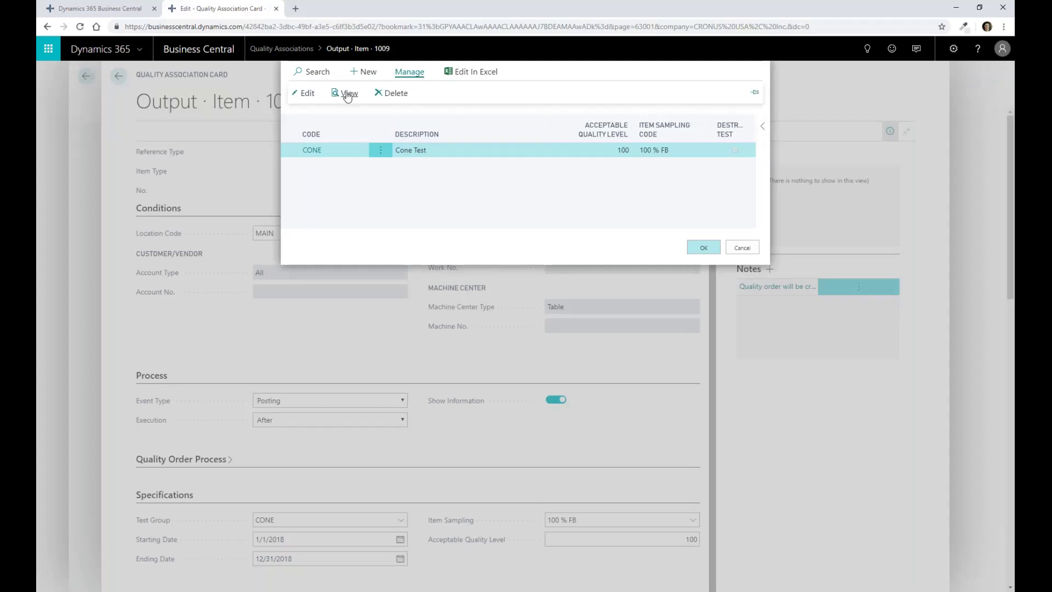
click(348, 96)
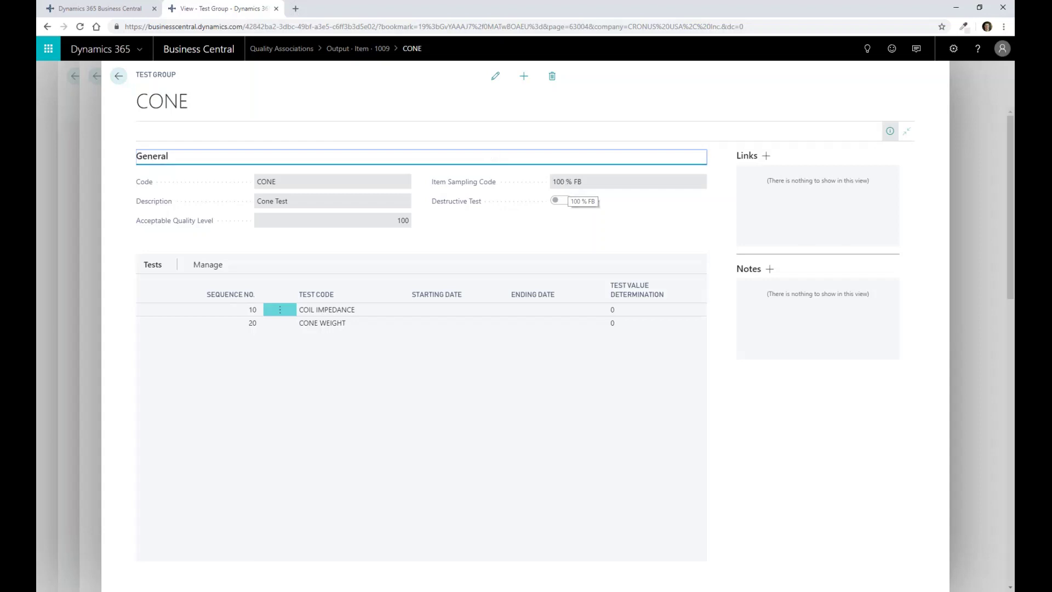
key(Escape)
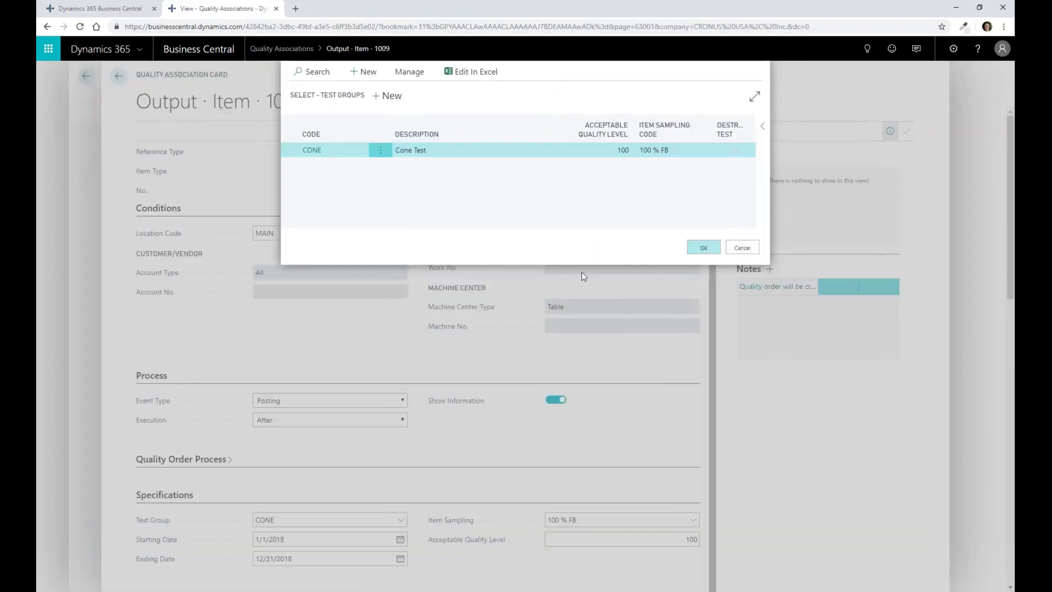
key(Escape)
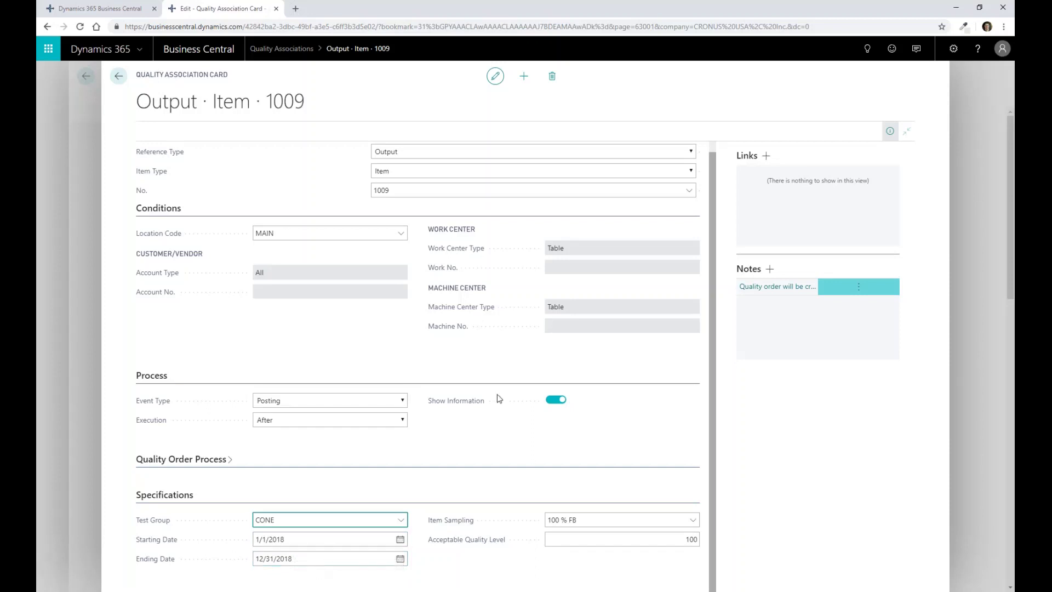
Read the note attached to the quality association and close it without changes
click(784, 292)
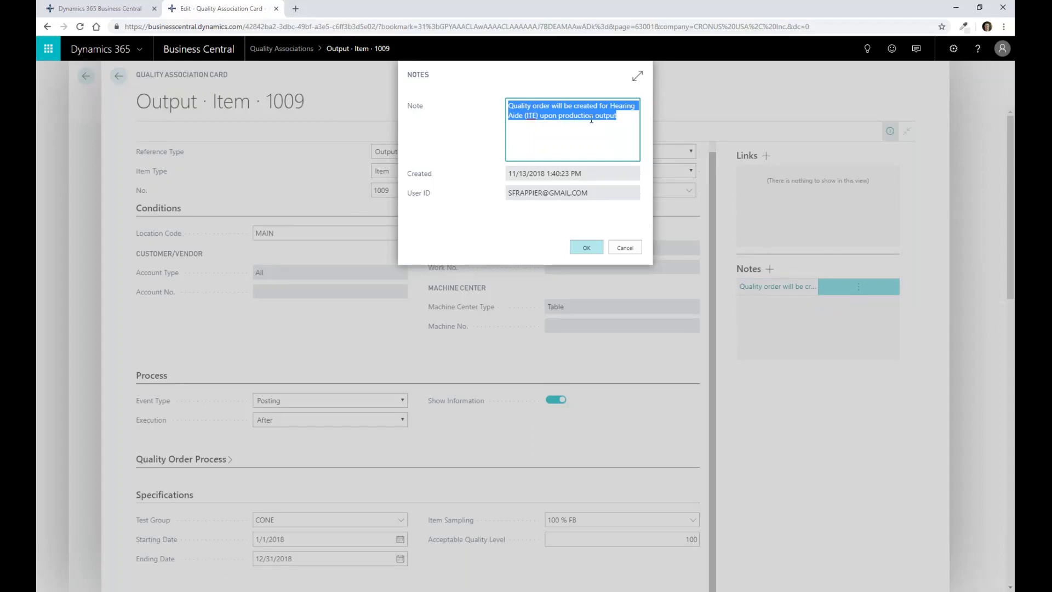
click(591, 119)
click(624, 247)
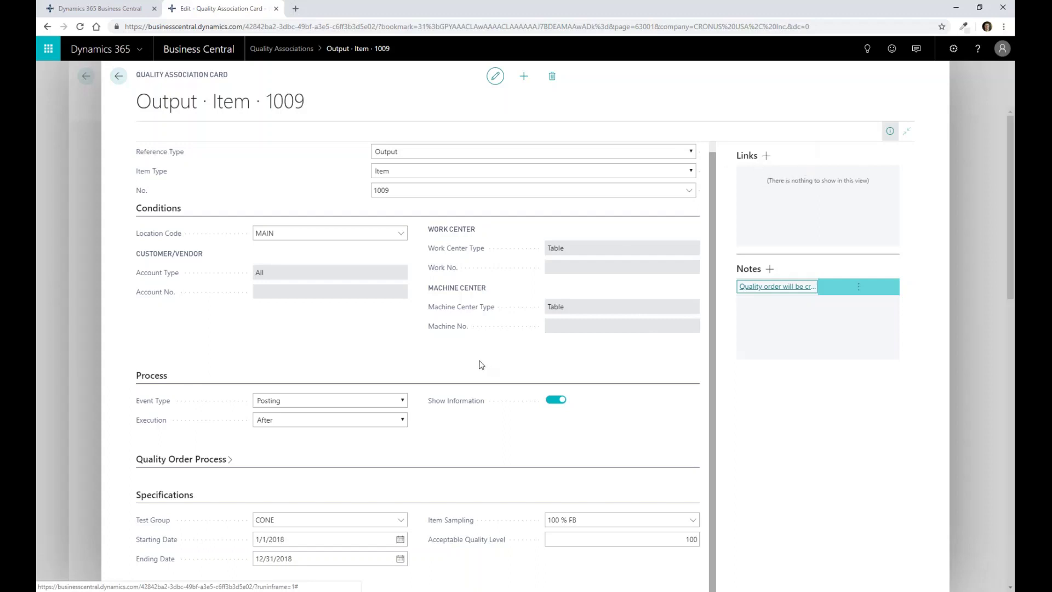
Return to the home page and search for "finished" to open the Finished Production Orders list
click(117, 76)
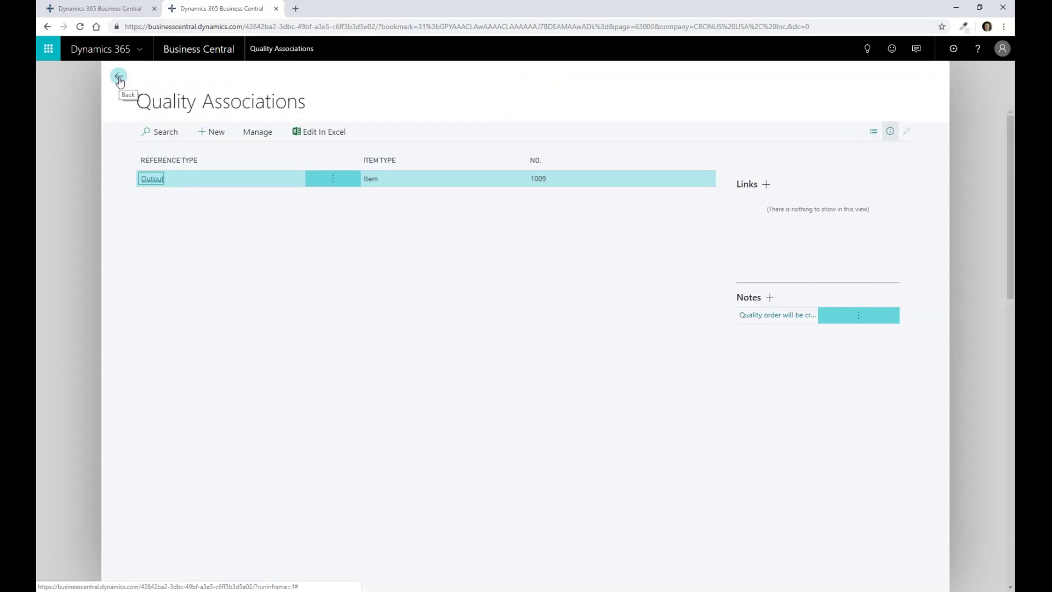
click(120, 79)
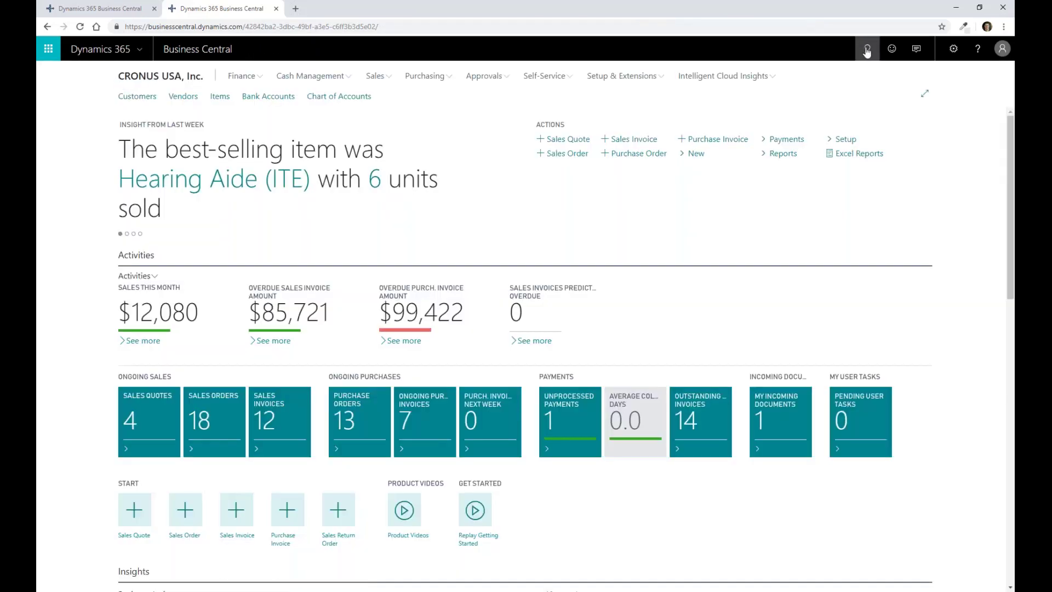
click(867, 51)
text(fin)
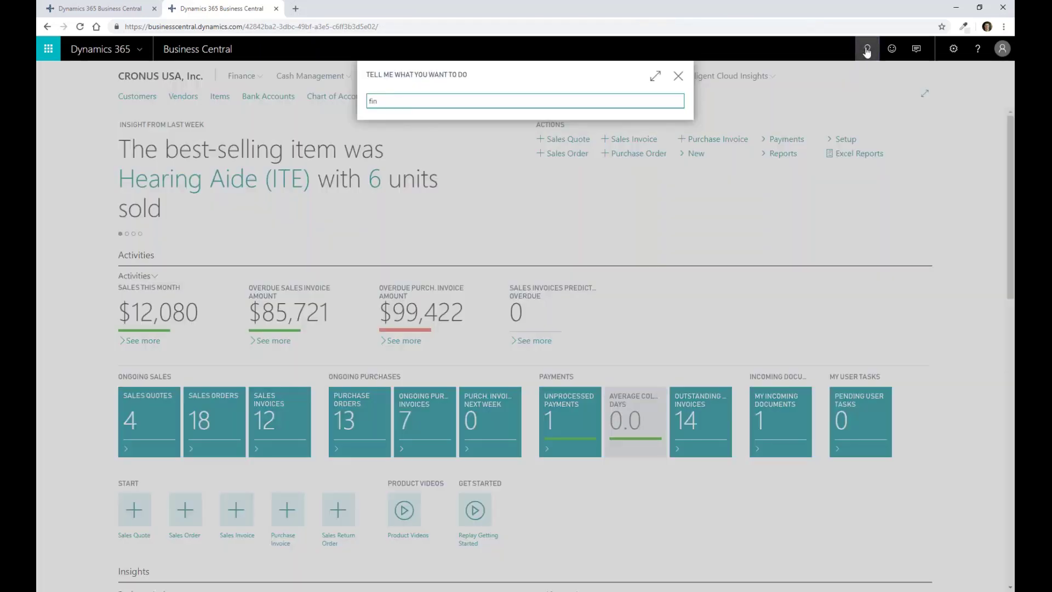
text(sfinished)
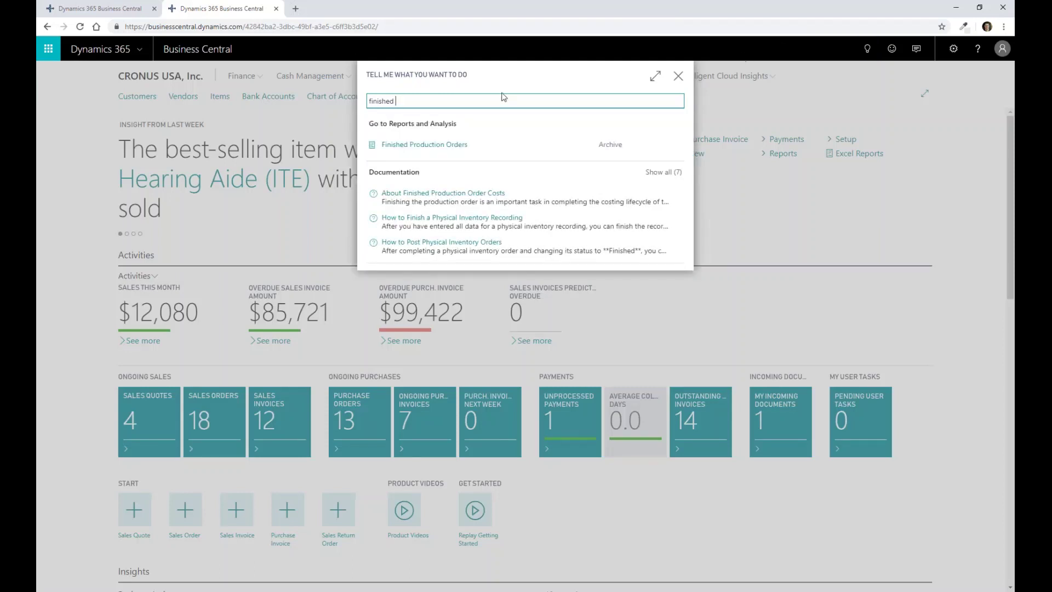
click(425, 144)
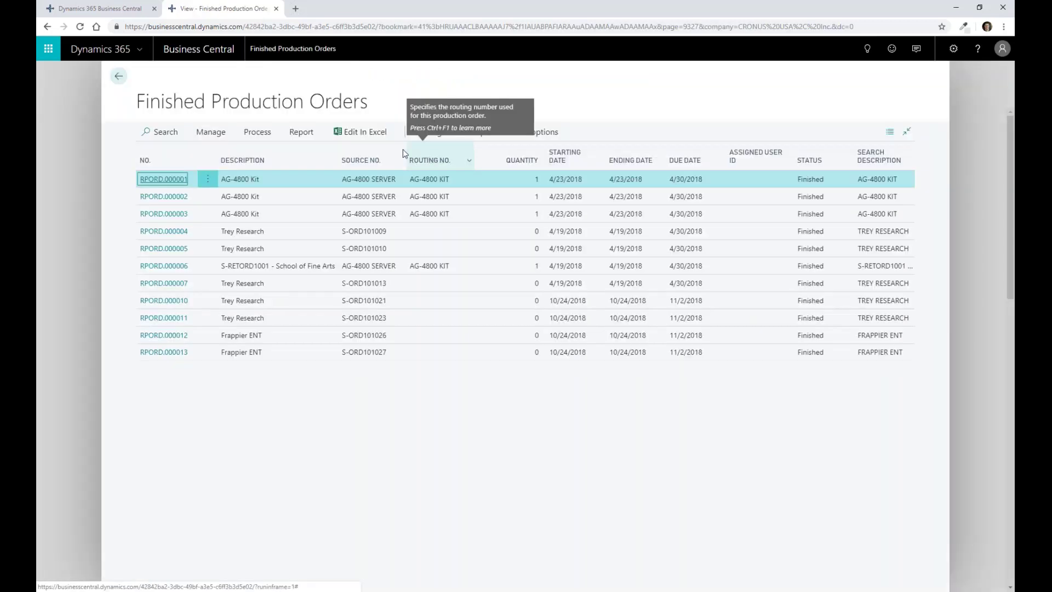
Open the quality order linked to the last finished production order in the list
click(241, 358)
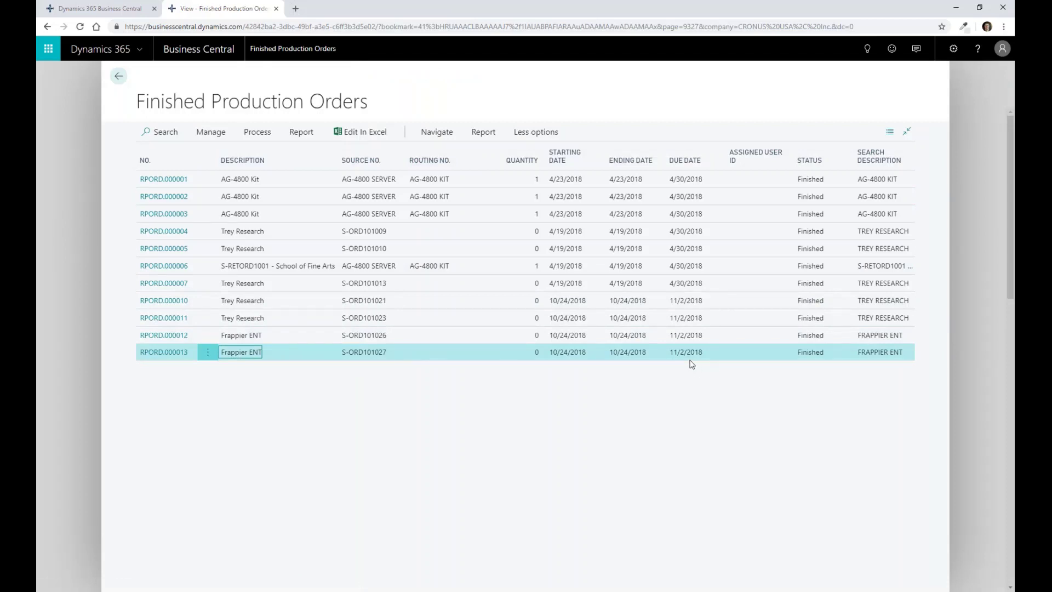
click(436, 132)
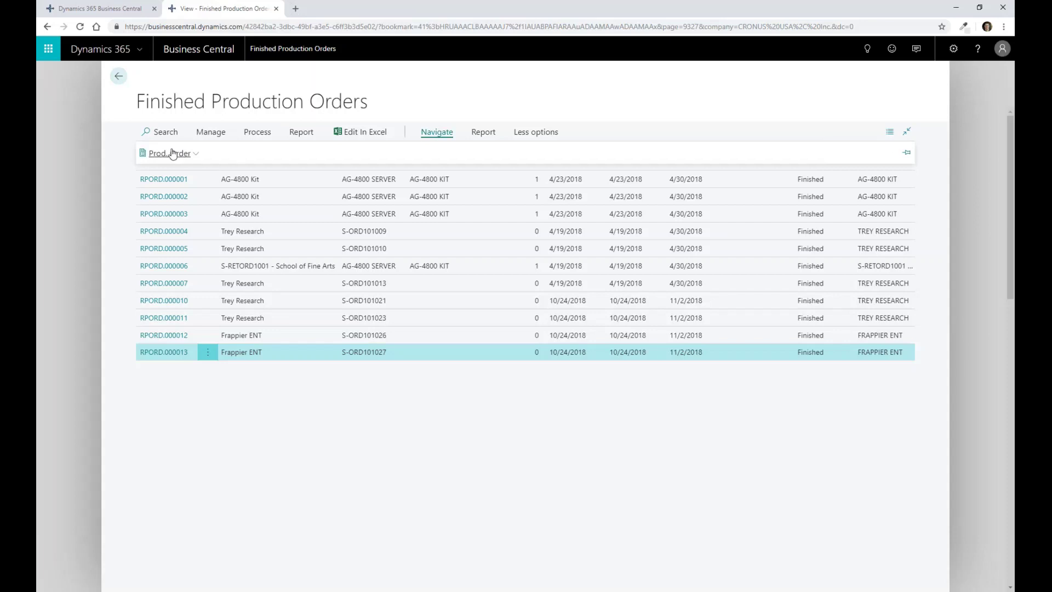
click(172, 153)
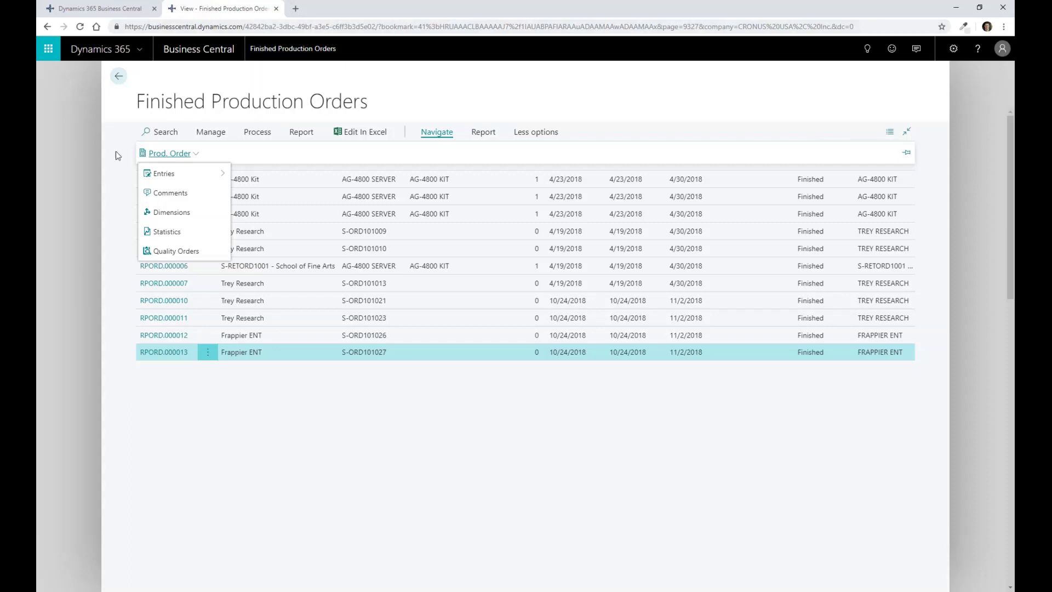
click(176, 251)
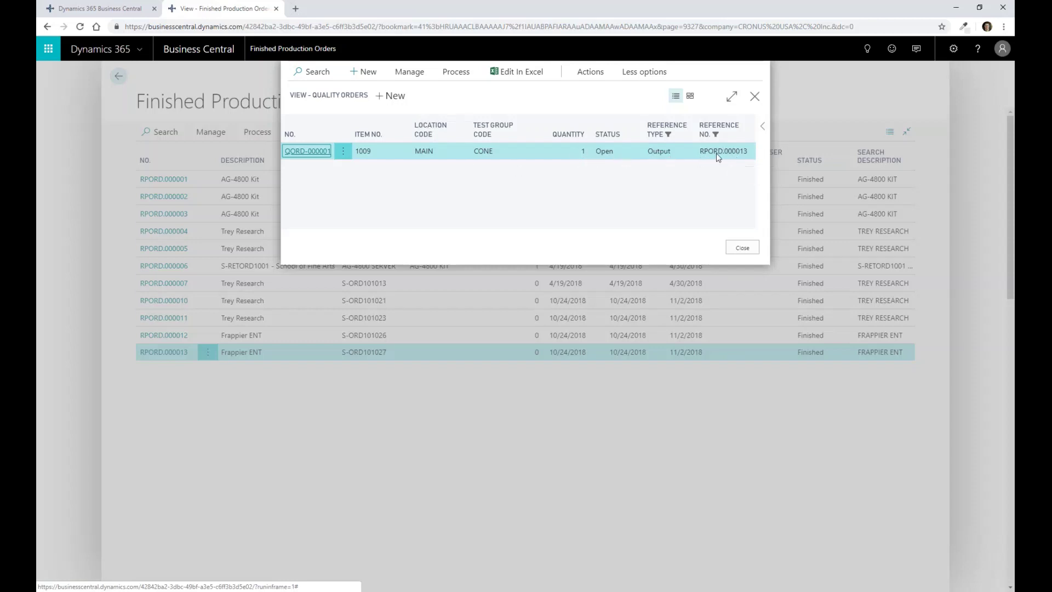
click(308, 152)
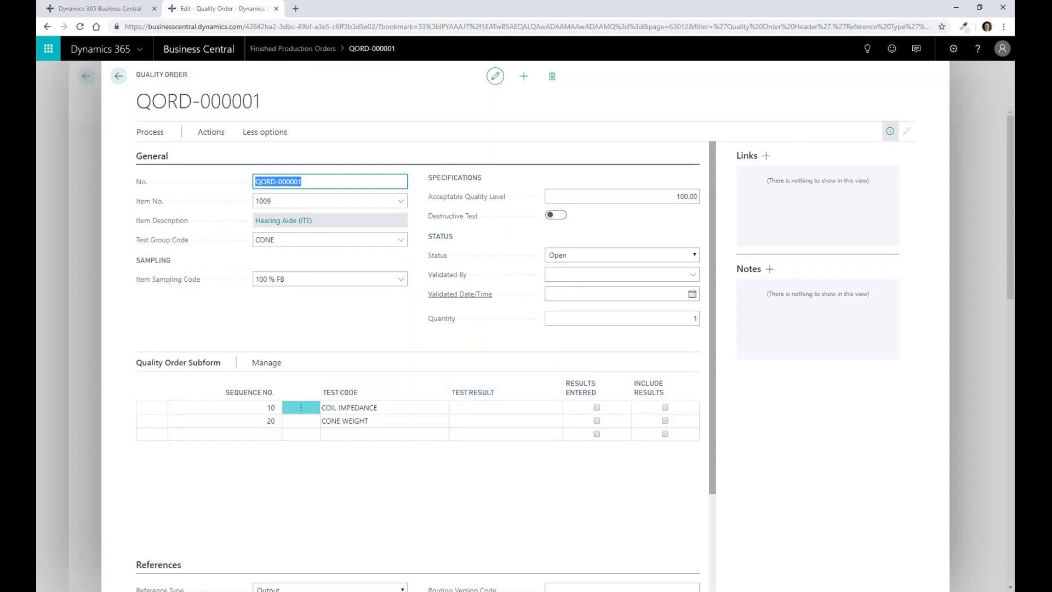
Enter a result for the COIL IMPEDANCE test with result quantity 1 and outcome Pass
click(266, 363)
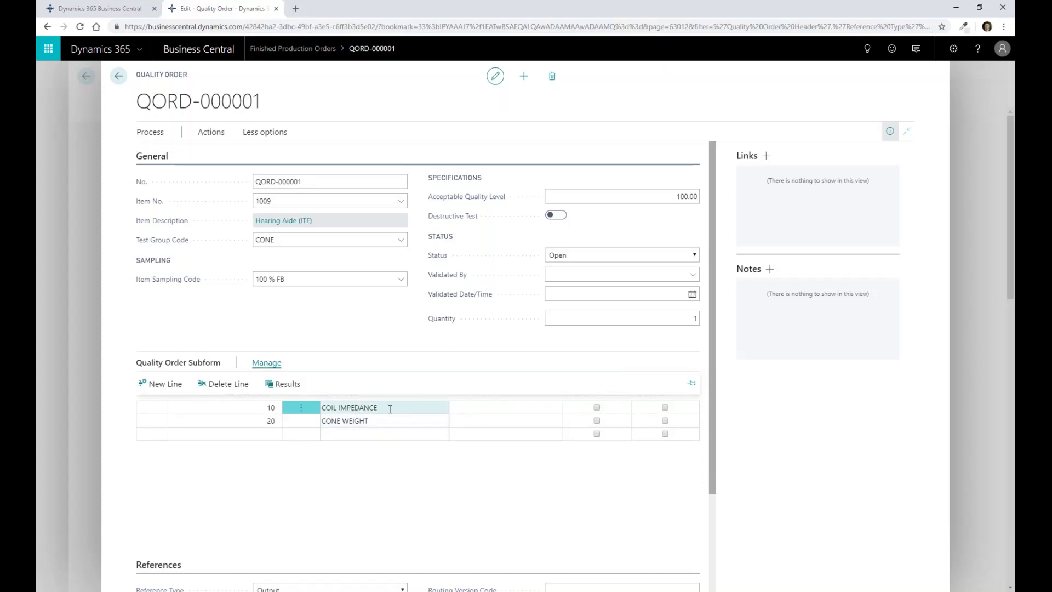
click(287, 384)
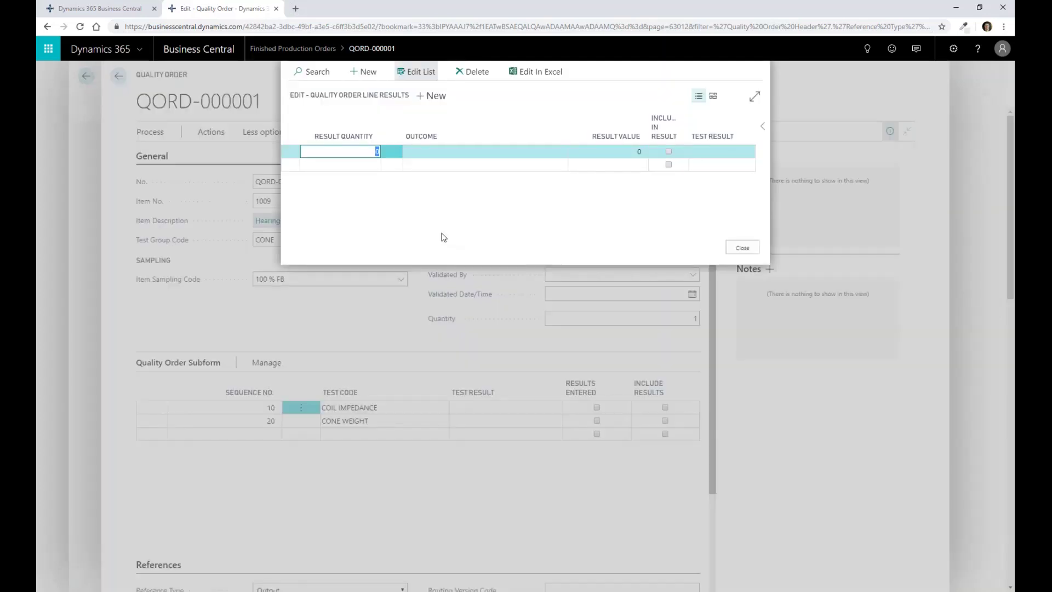
text(1)
key(Tab)
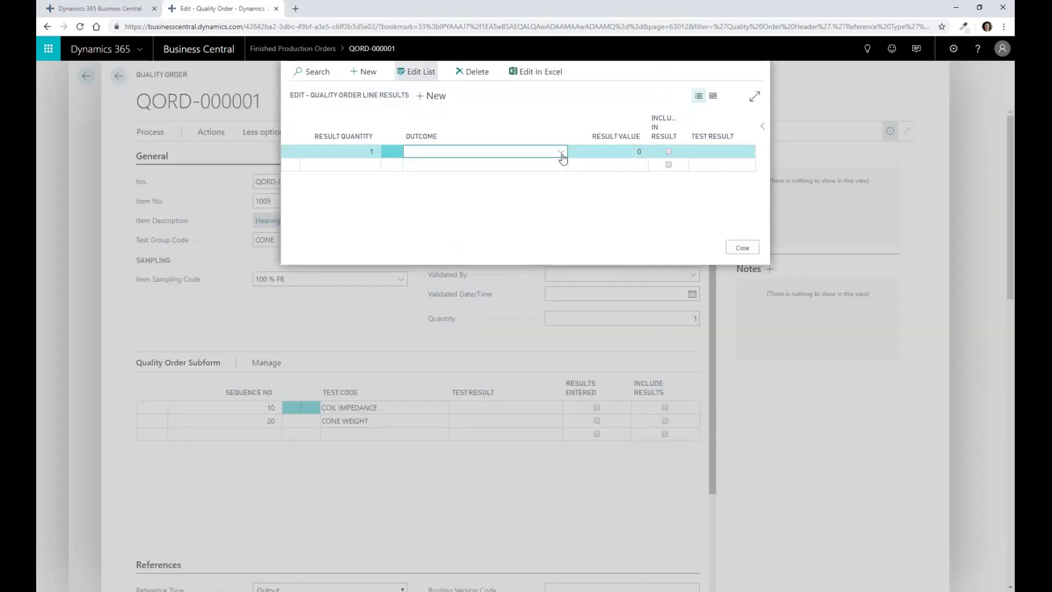
click(560, 153)
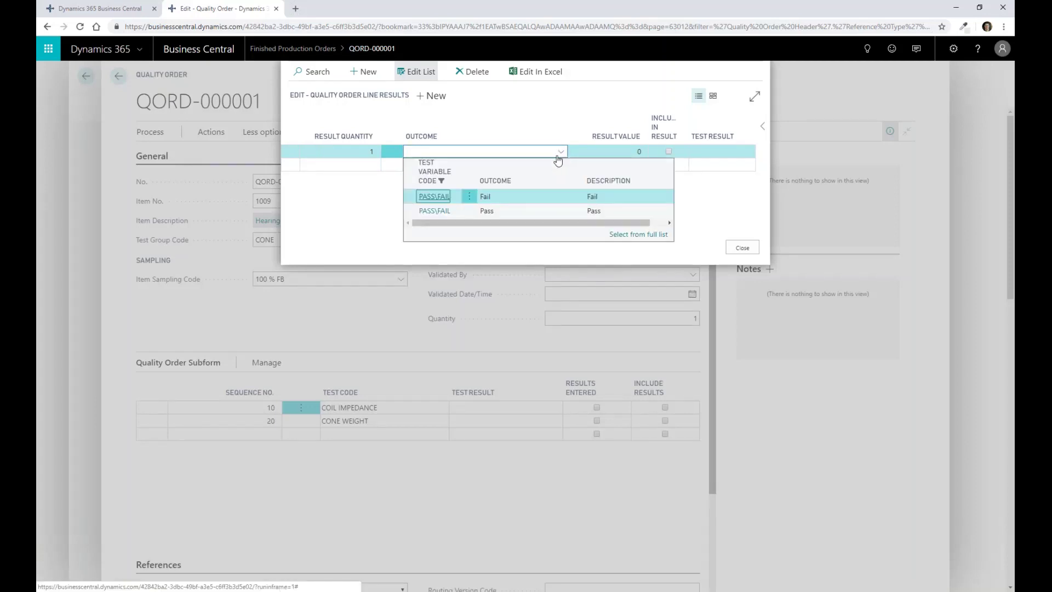
click(496, 211)
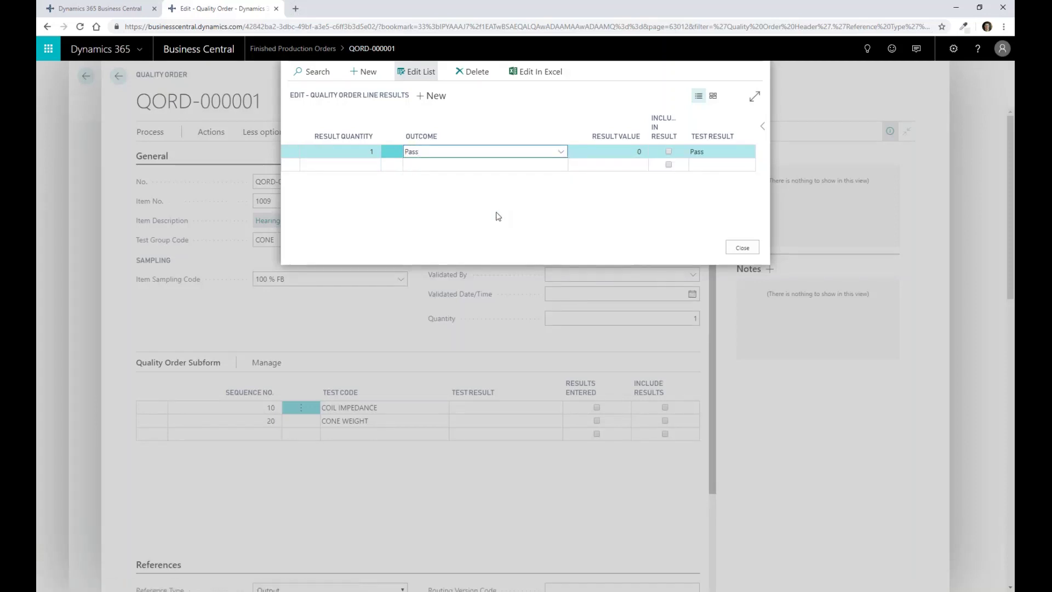
key(Tab)
key(Tab)
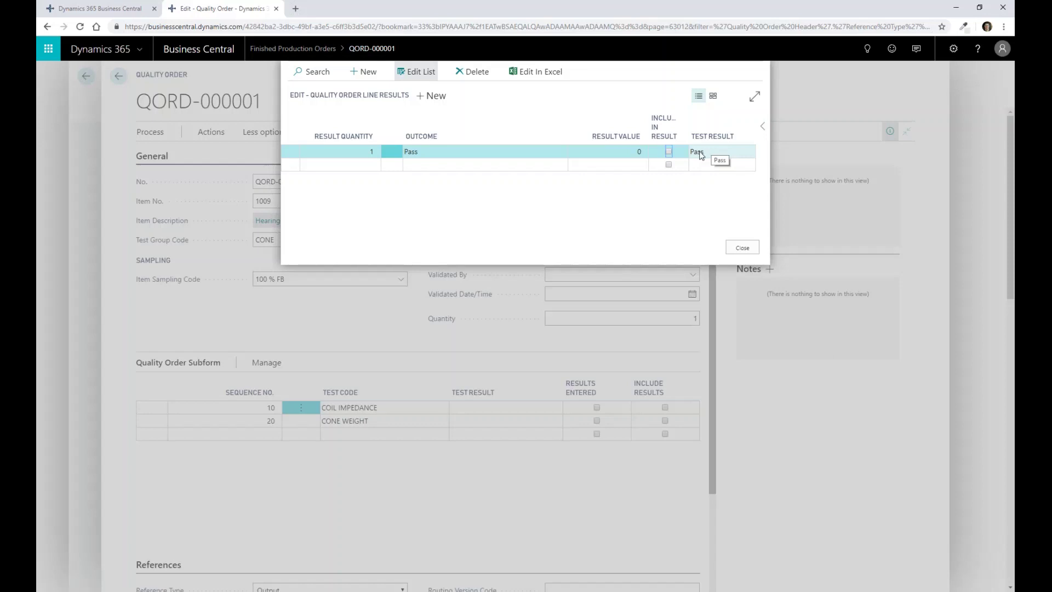
click(743, 249)
click(743, 248)
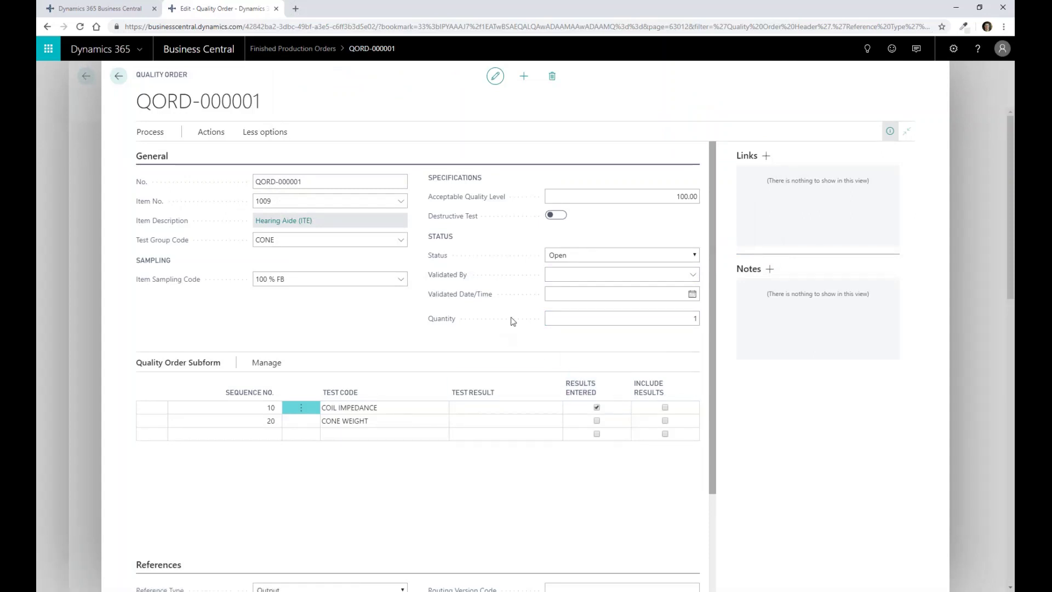
Enter a result for the CONE WEIGHT test with result quantity 1 and result value 0.5
click(580, 318)
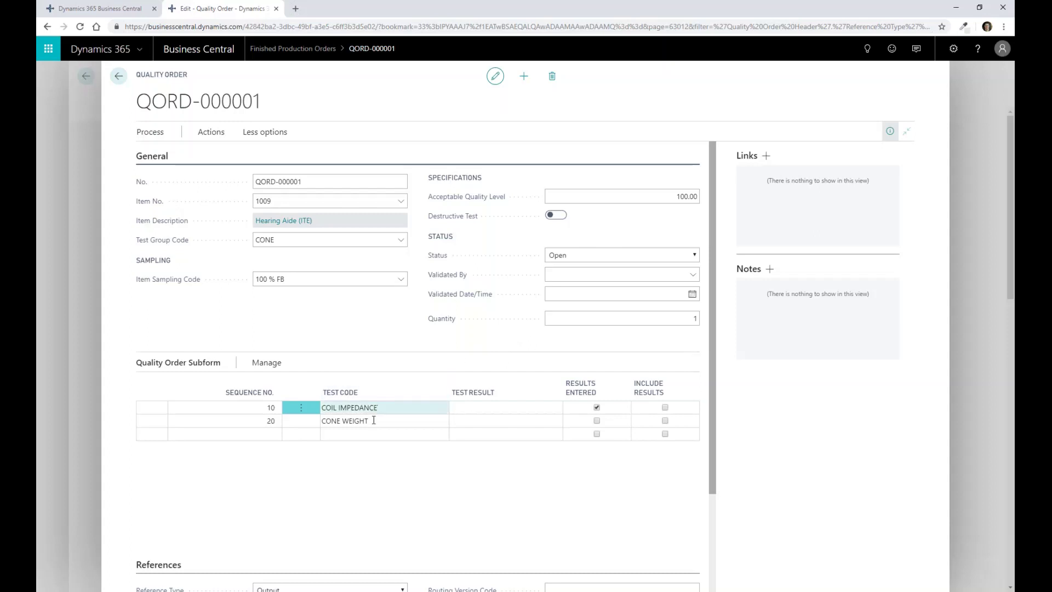
click(321, 420)
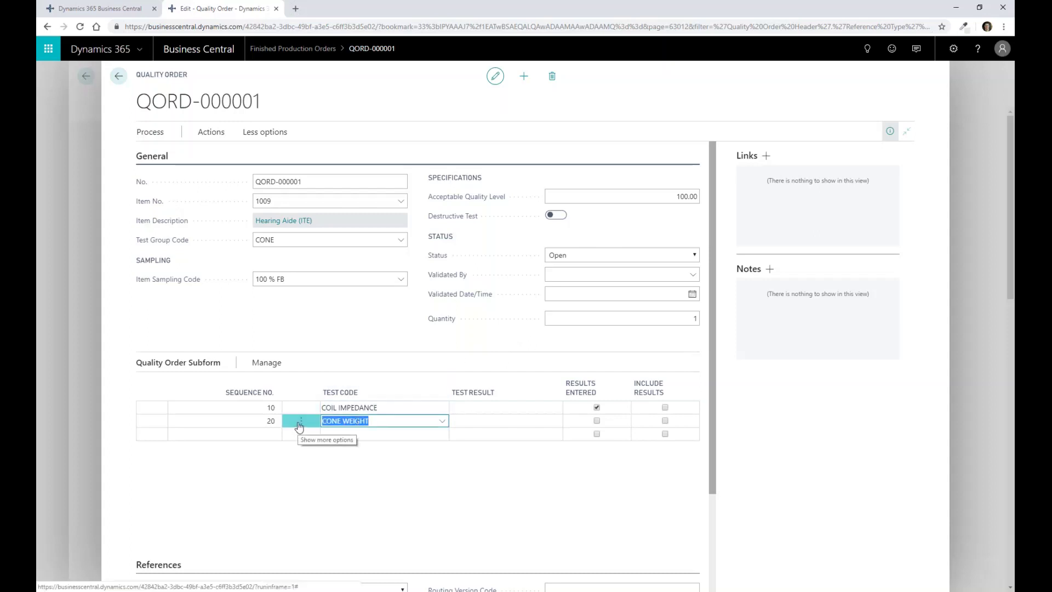
click(271, 371)
click(283, 383)
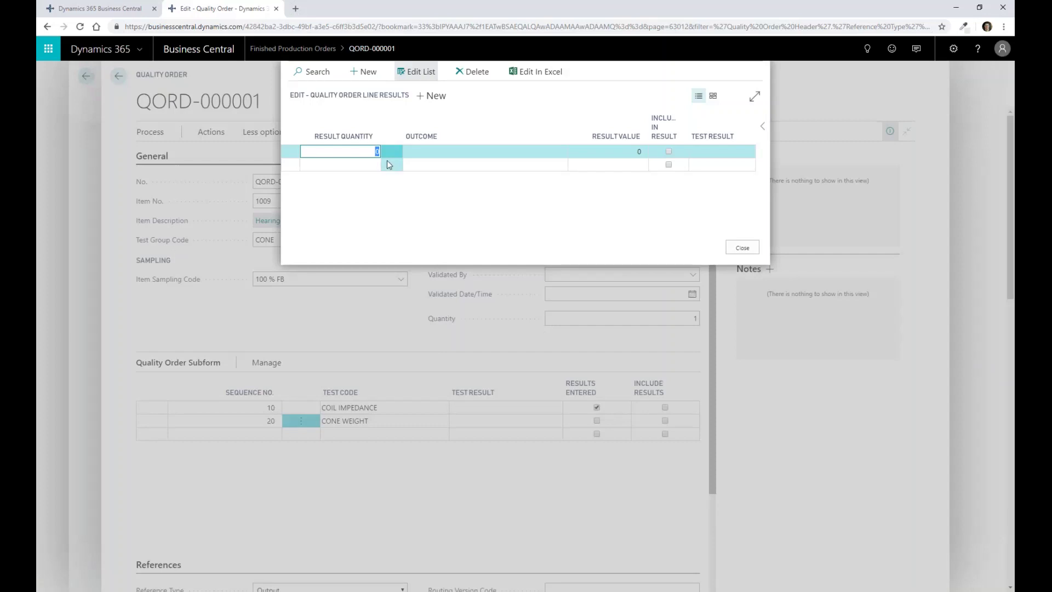
text(1)
click(605, 151)
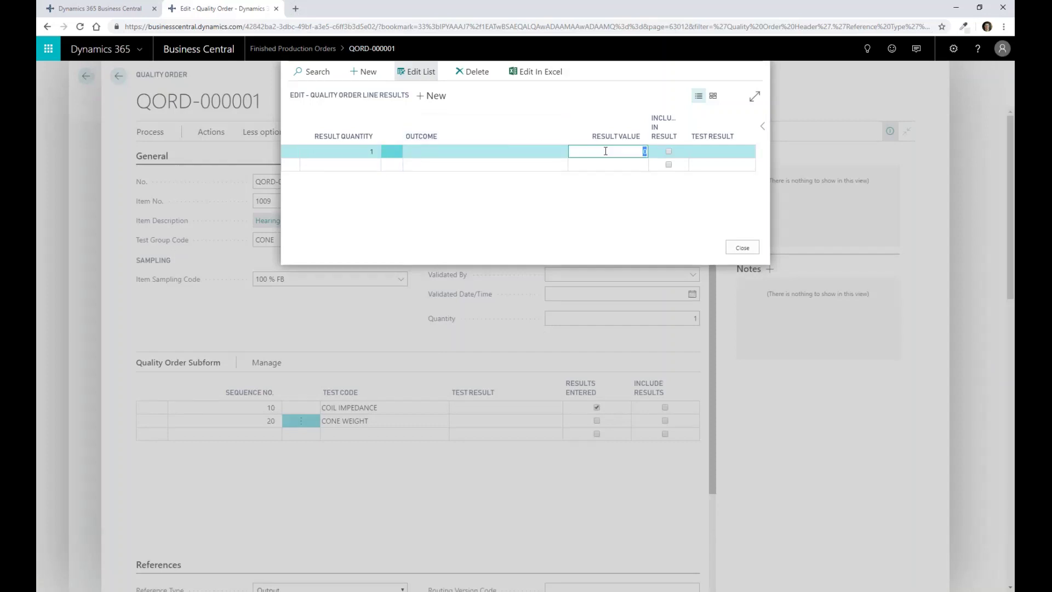
key(BackSpace)
text(.5)
key(Tab)
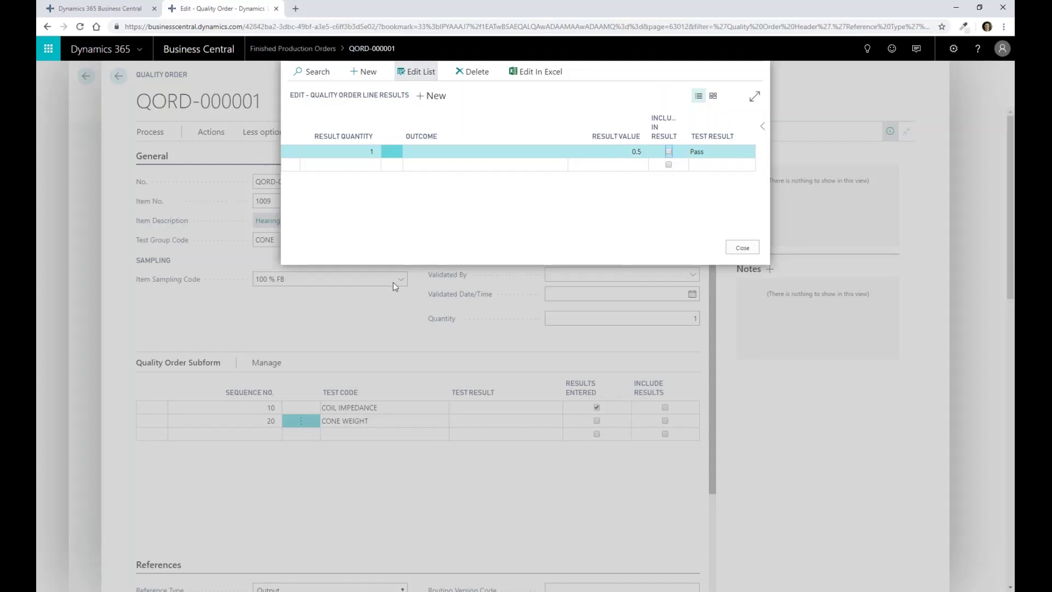
click(742, 248)
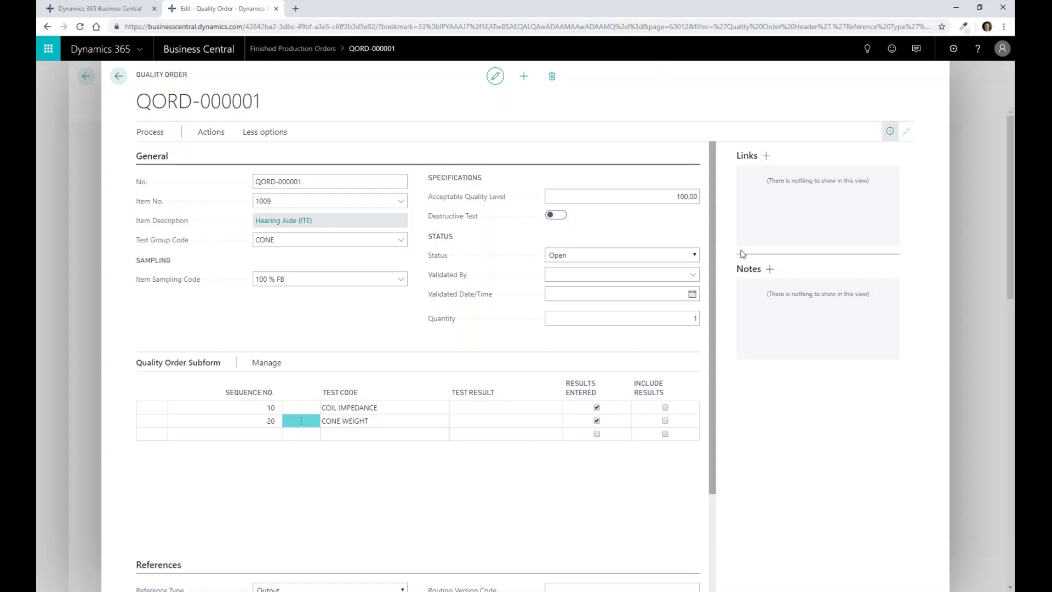
Validate the quality order and acknowledge the completion message
click(211, 132)
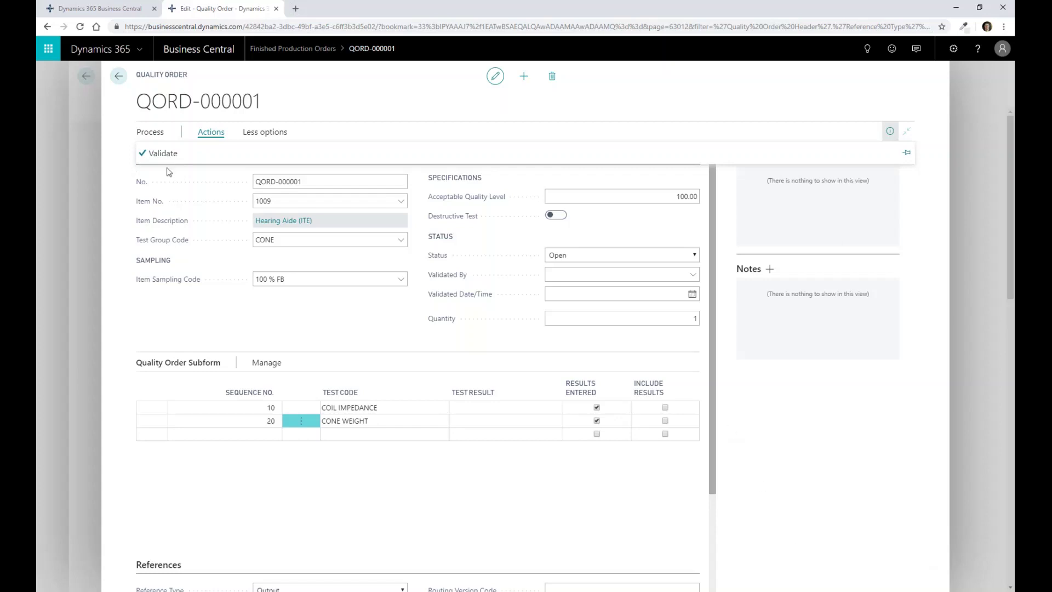
click(156, 157)
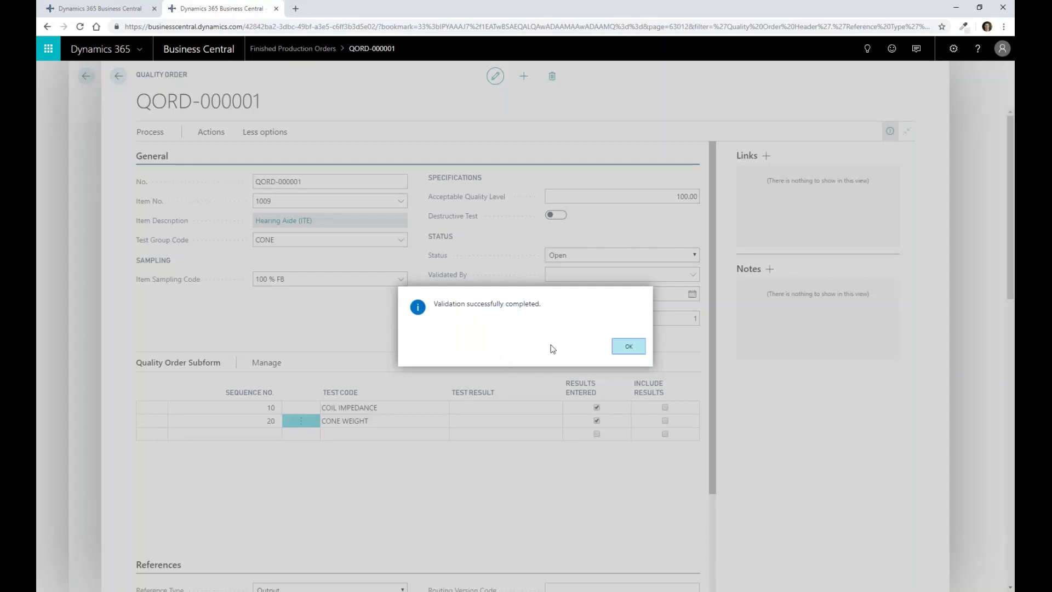
click(627, 346)
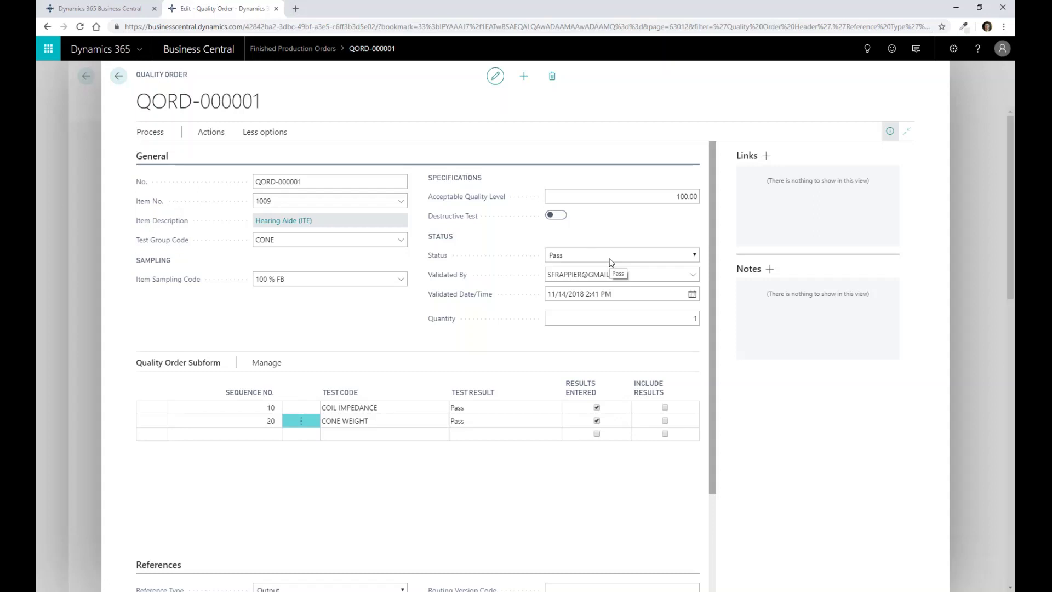
Close the quality order and the lists behind it to return to the home page
key(Escape)
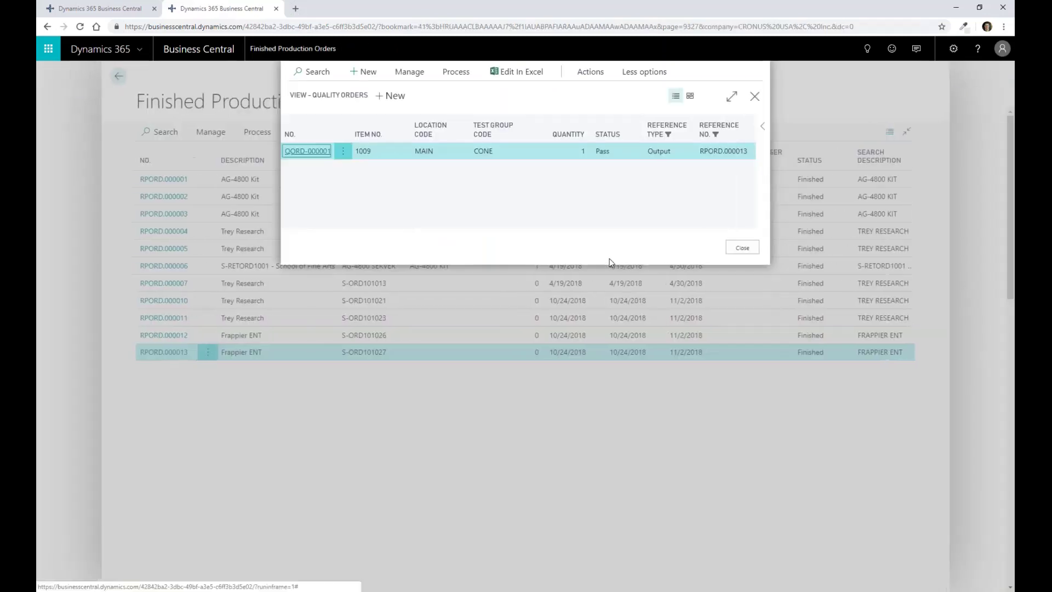
key(Escape)
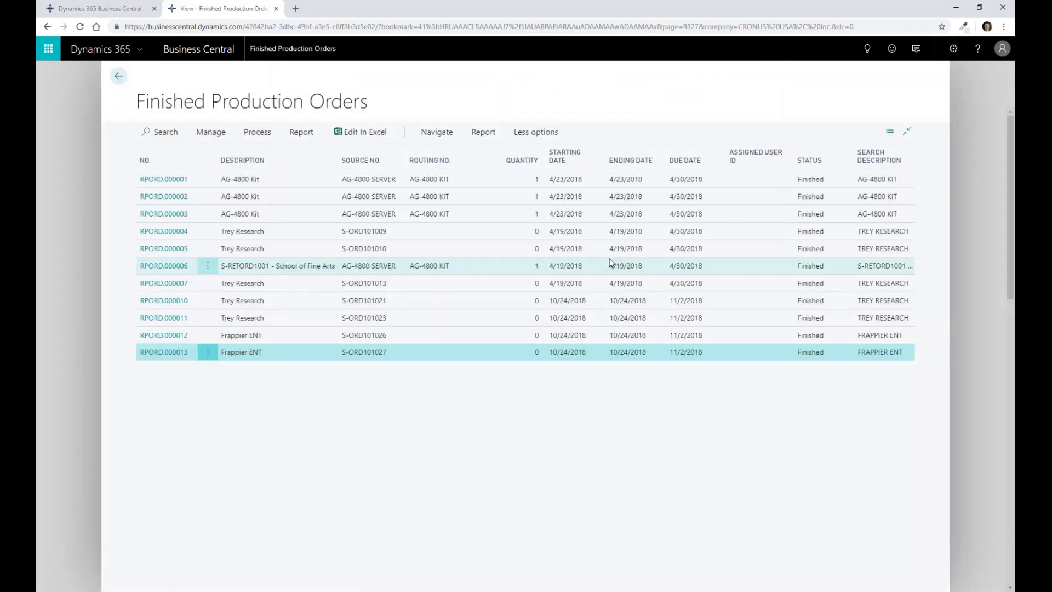
key(Escape)
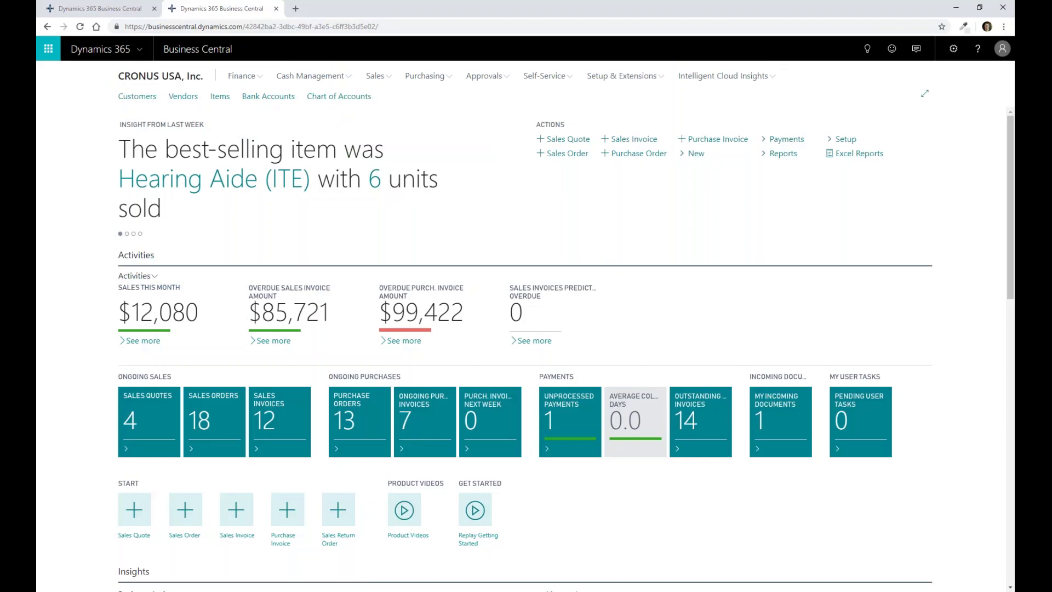